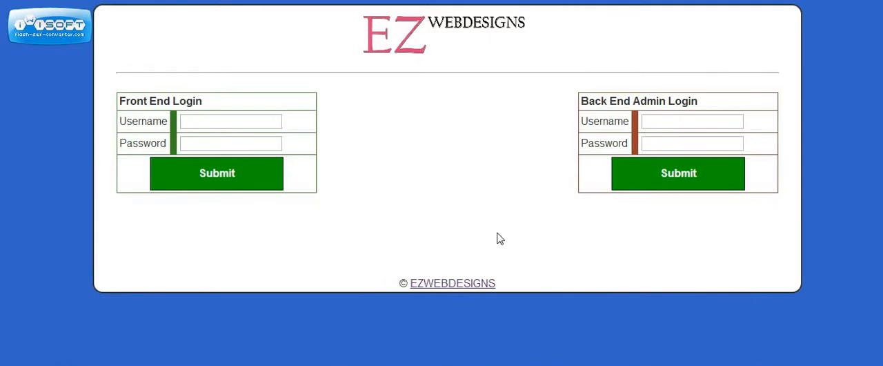
click(236, 121)
click(228, 142)
click(263, 121)
click(261, 139)
click(264, 115)
Log in to the back end admin area with username admin123 and the account password
click(681, 119)
text(admin123)
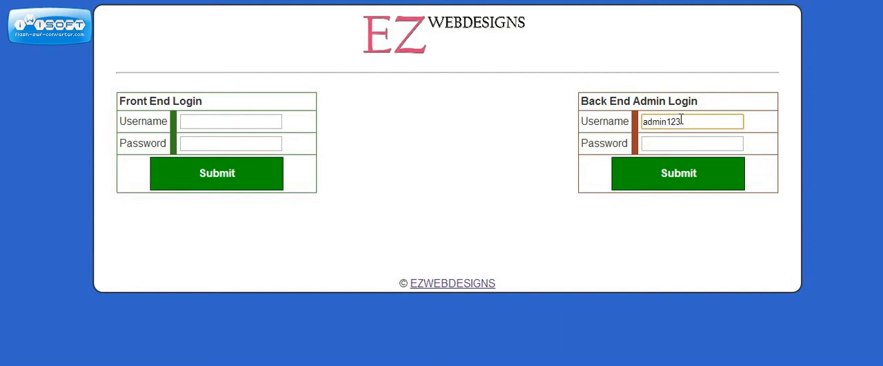
key(Tab)
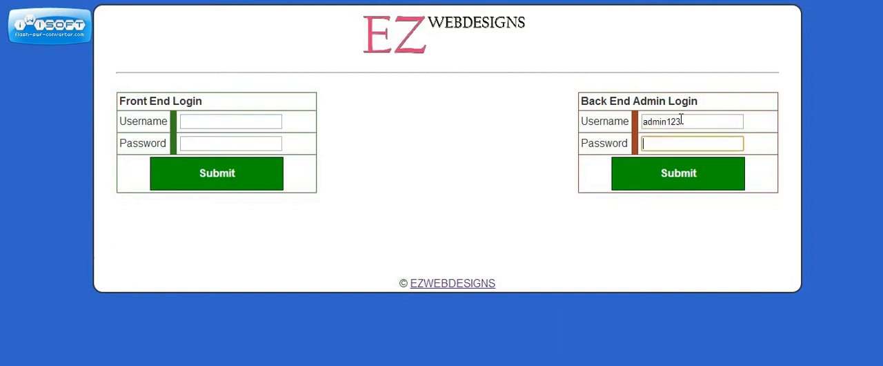
text(password)
click(662, 177)
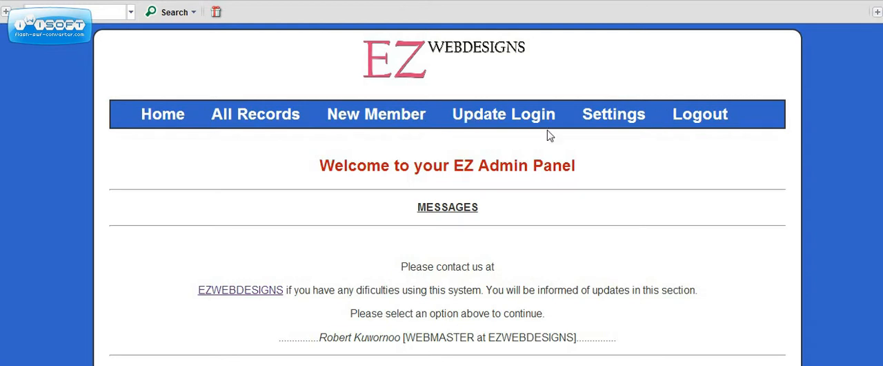
Replace the admin login details with a new username and a new password, and save the update
click(510, 118)
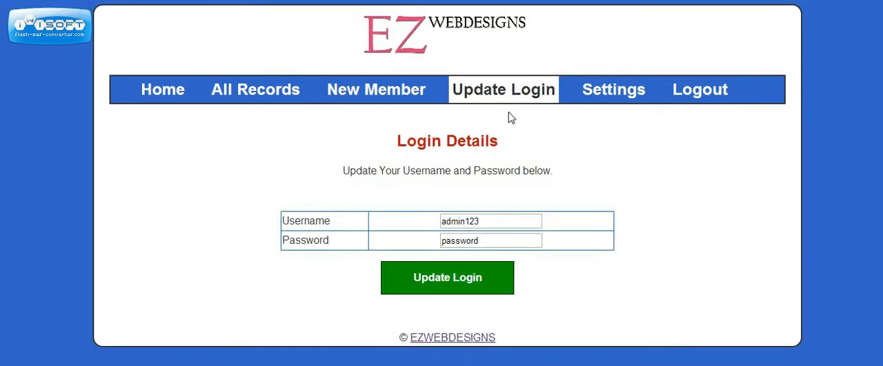
click(473, 221)
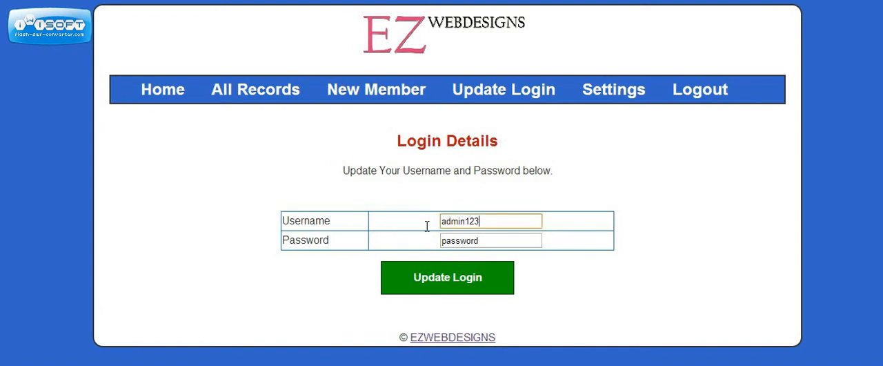
key(BackSpace)
key(BackSpace)
key(BackSpace)
key(BackSpace)
key(BackSpace)
key(BackSpace)
key(BackSpace)
key(BackSpace)
text(robert)
key(Tab)
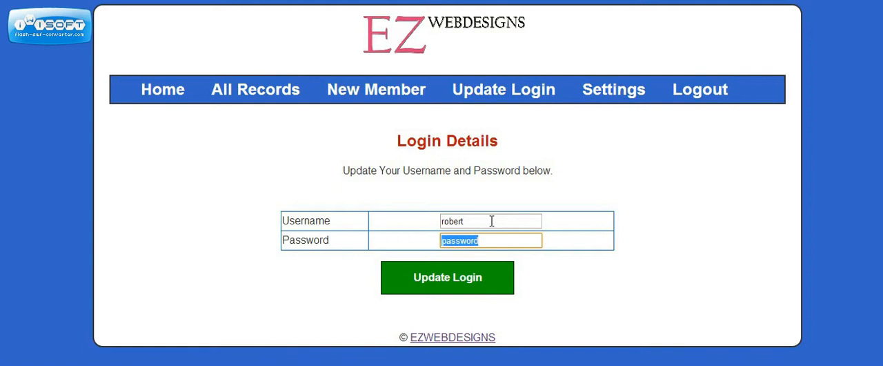
text(12345)
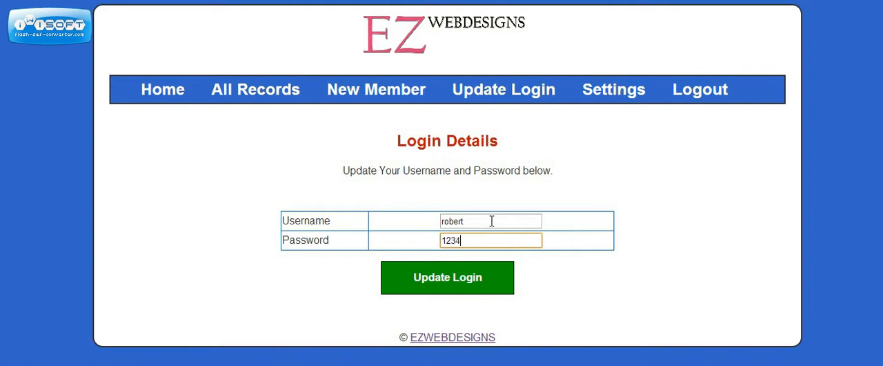
text(6)
click(447, 275)
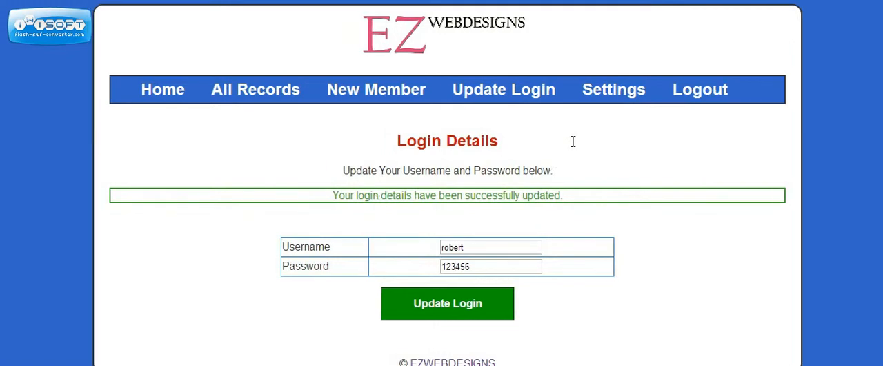
Open the configuration settings and review the company name, company address and general invoice message with its contact details
click(603, 97)
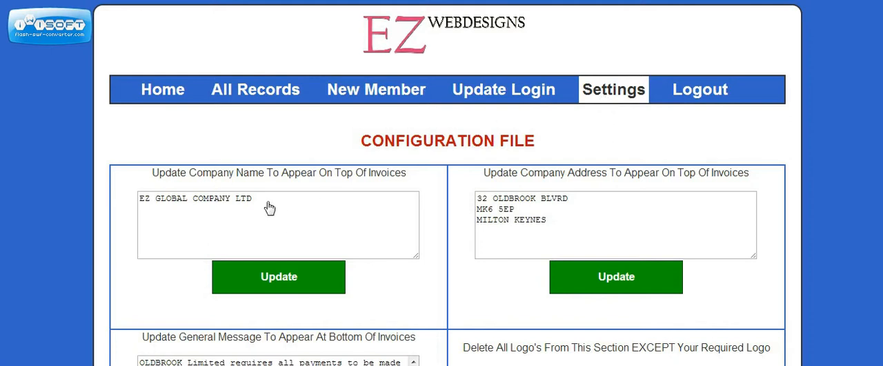
drag(269, 208, 102, 210)
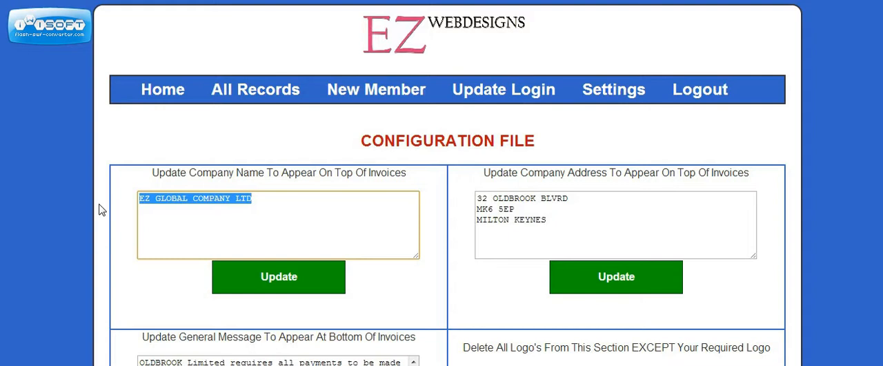
click(567, 224)
drag(567, 224, 451, 178)
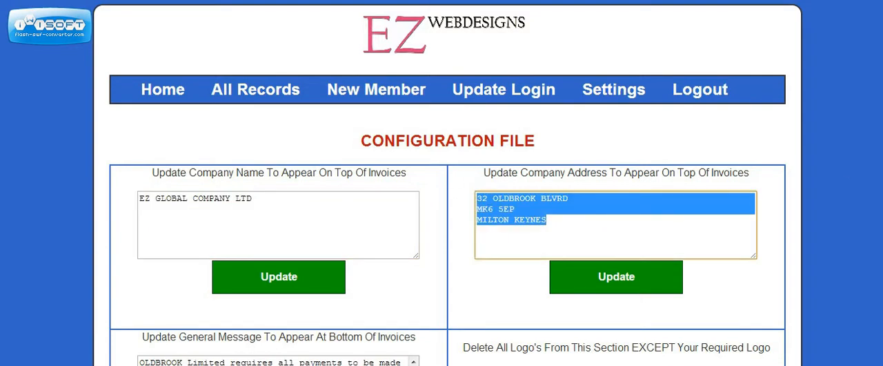
scroll(842, 173, down, 4)
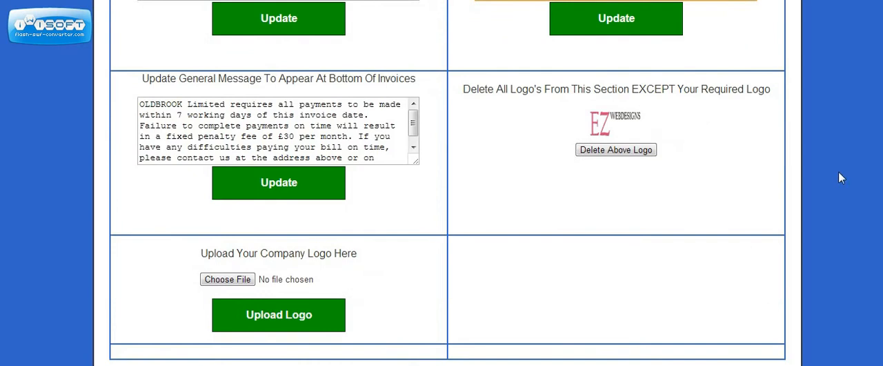
click(302, 127)
drag(144, 78, 384, 97)
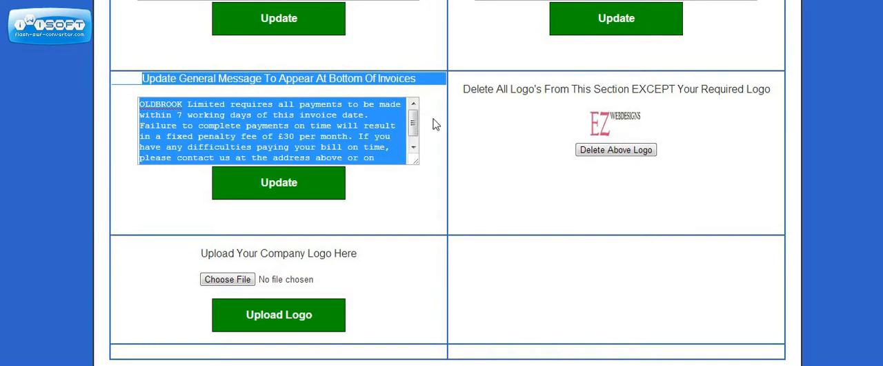
drag(414, 126, 415, 136)
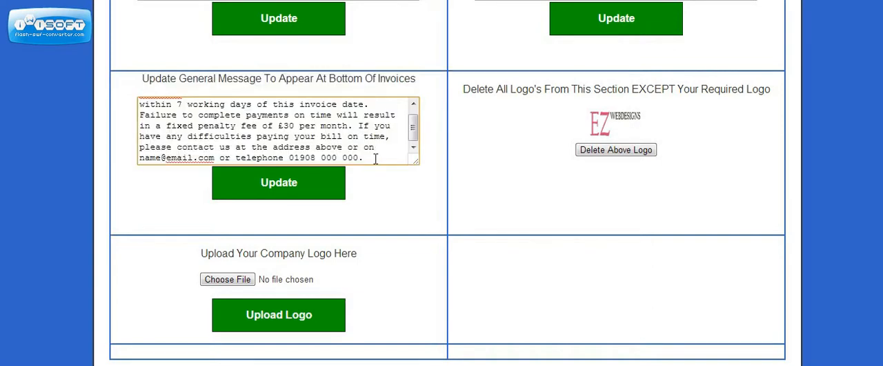
drag(374, 158, 287, 158)
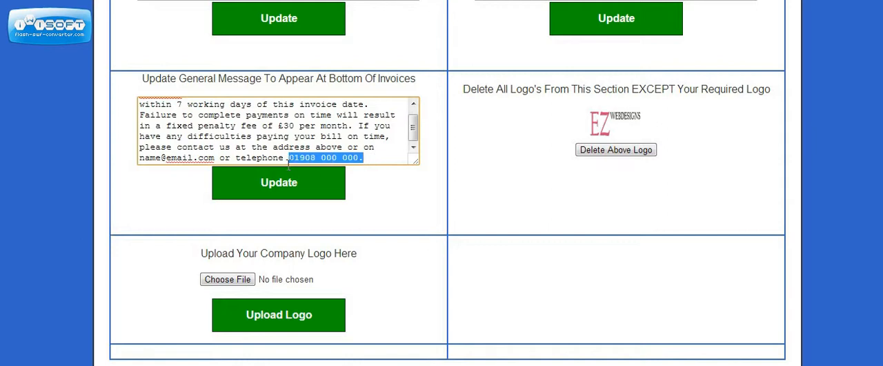
drag(214, 157, 123, 166)
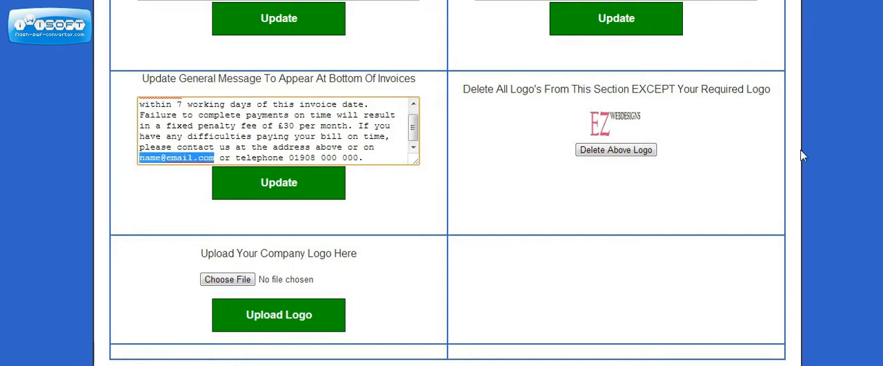
Upload the main_logo image file as the company logo
scroll(805, 156, down, 1)
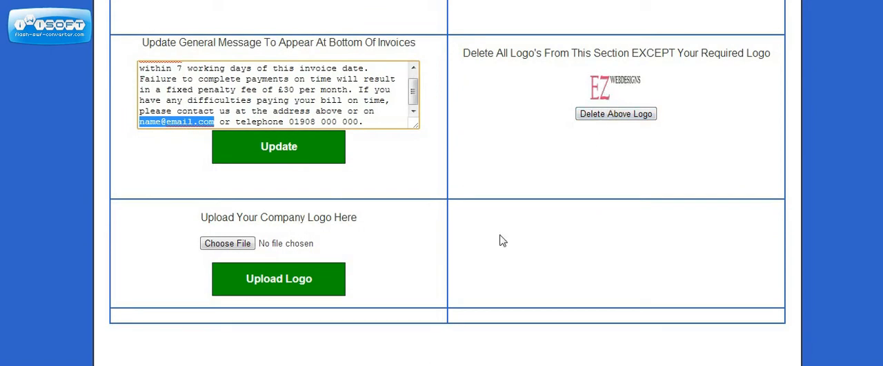
click(231, 245)
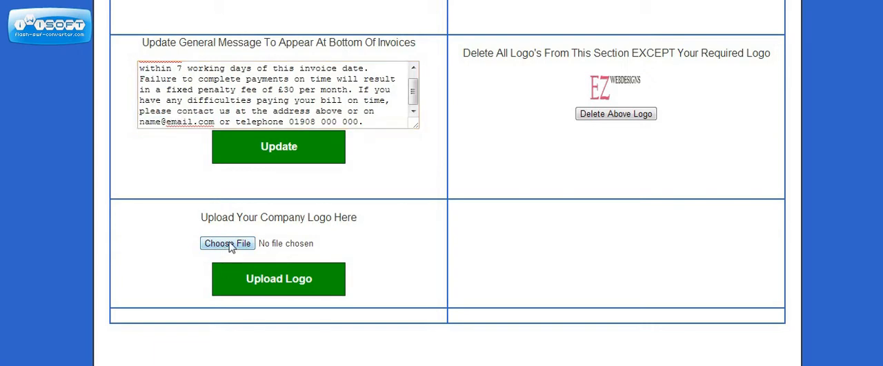
click(218, 9)
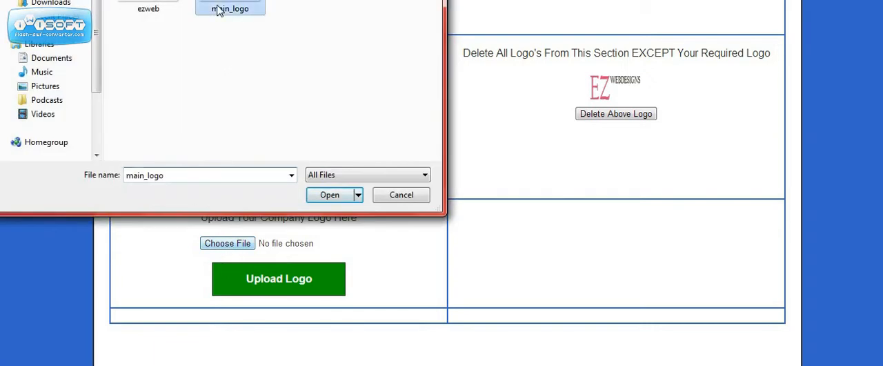
click(311, 196)
click(264, 292)
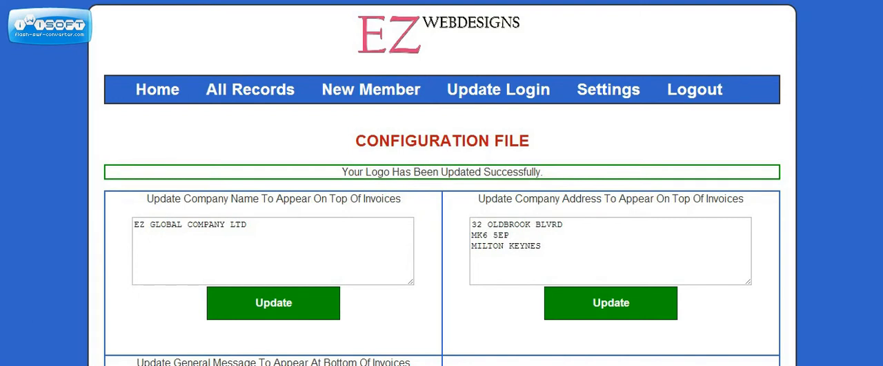
Delete the EZ Webdesigns logo, keeping the My Childcare Services logo, and reload the settings page
scroll(665, 137, down, 4)
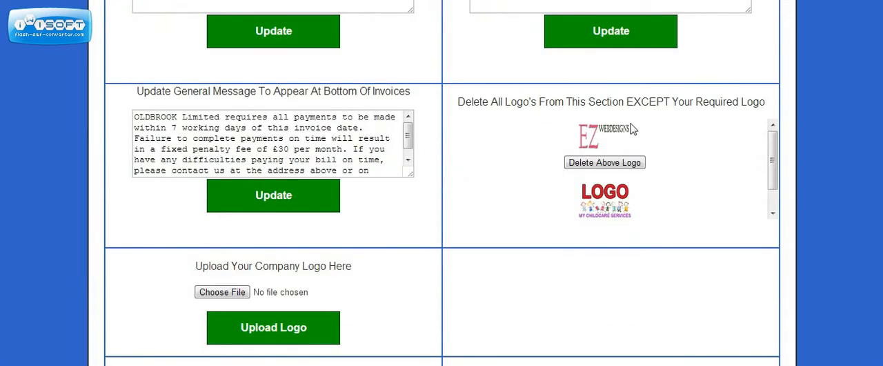
scroll(770, 121, down, 1)
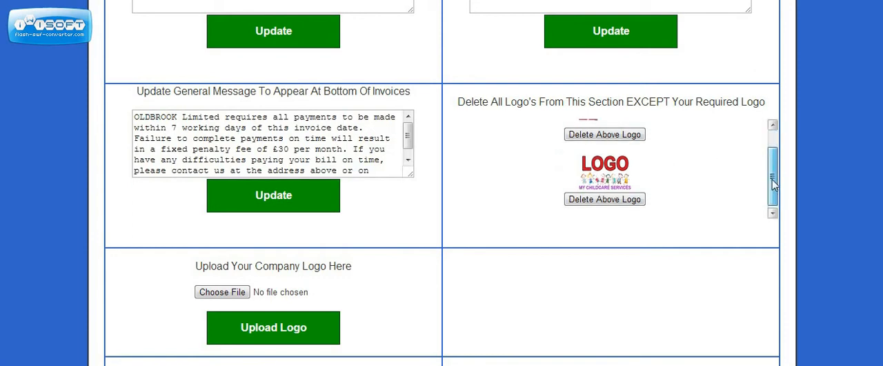
scroll(770, 121, up, 1)
click(614, 163)
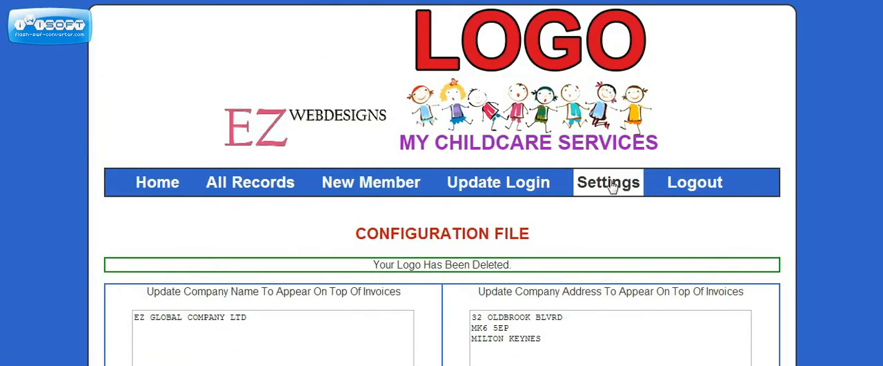
click(612, 184)
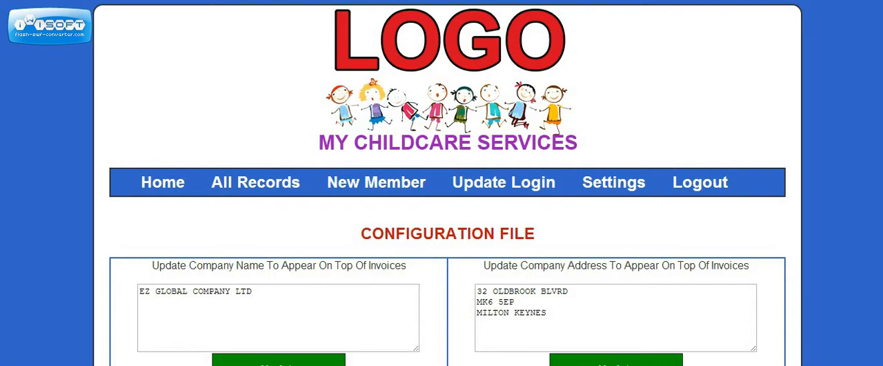
Set the Group A hourly rates to 4.00 for IN HRS, 5.00 for OO HRS and 6.00 for WKND HRS
scroll(448, 183, down, 7)
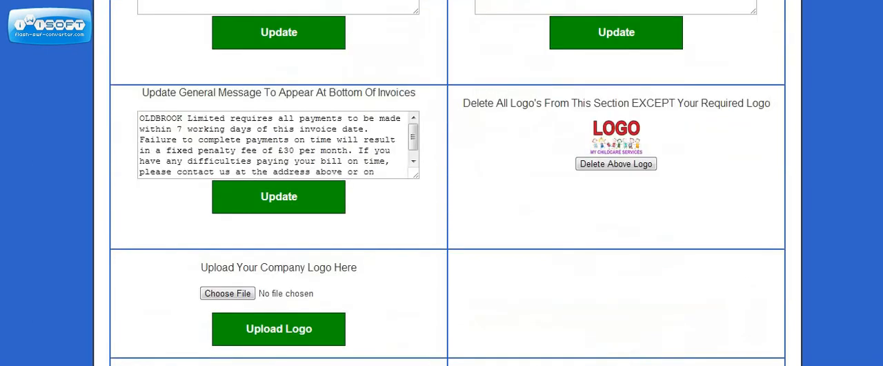
scroll(627, 175, down, 3)
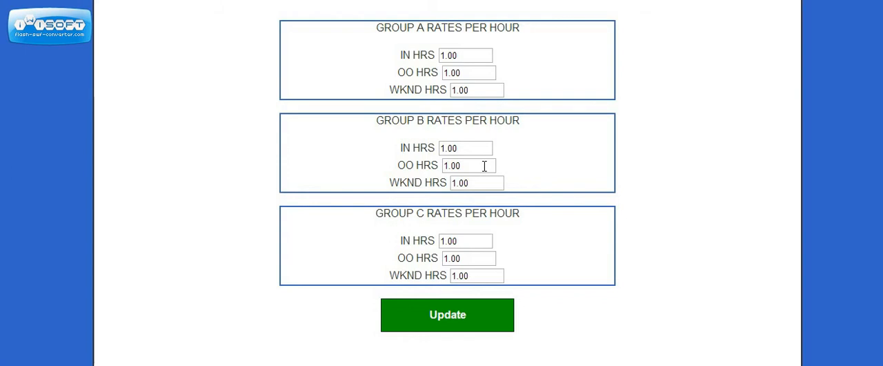
click(458, 56)
drag(457, 55, 347, 76)
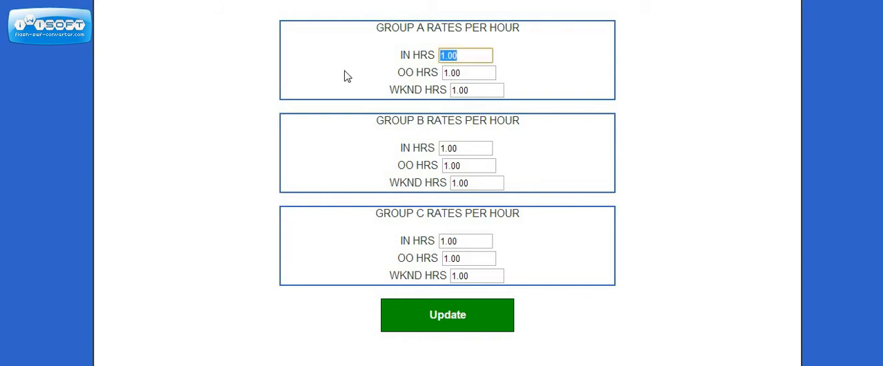
text(4.00)
key(Tab)
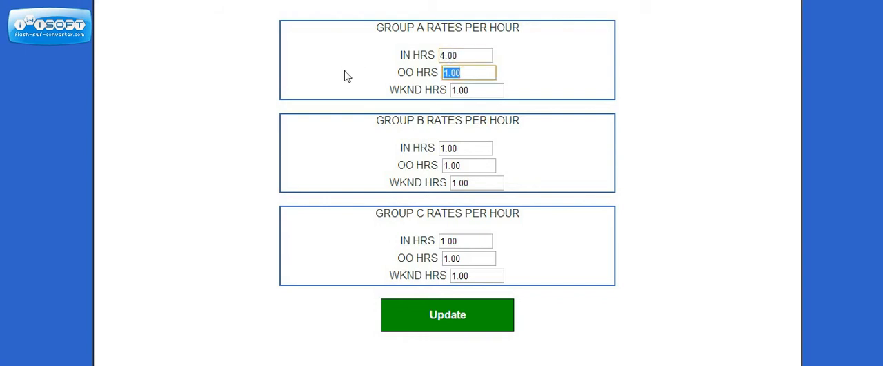
text(5.00)
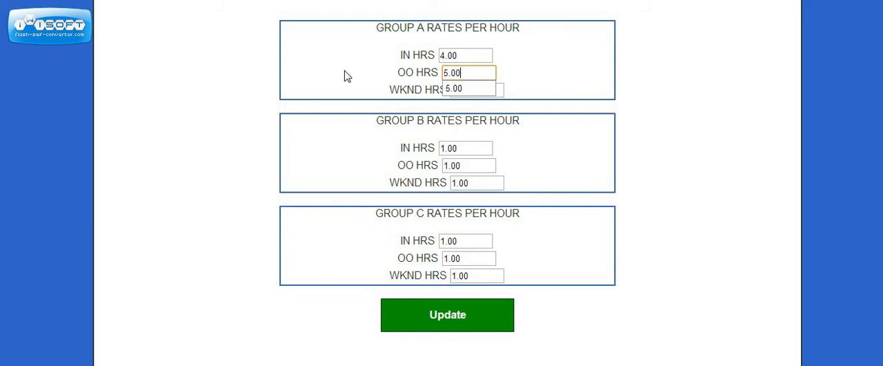
key(Tab)
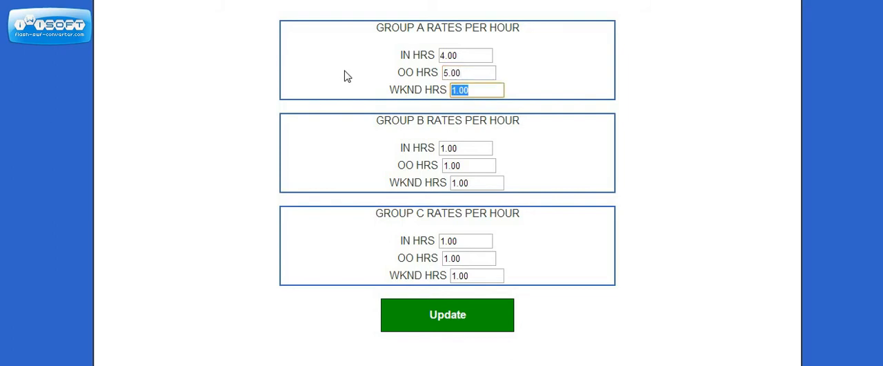
text(6.00)
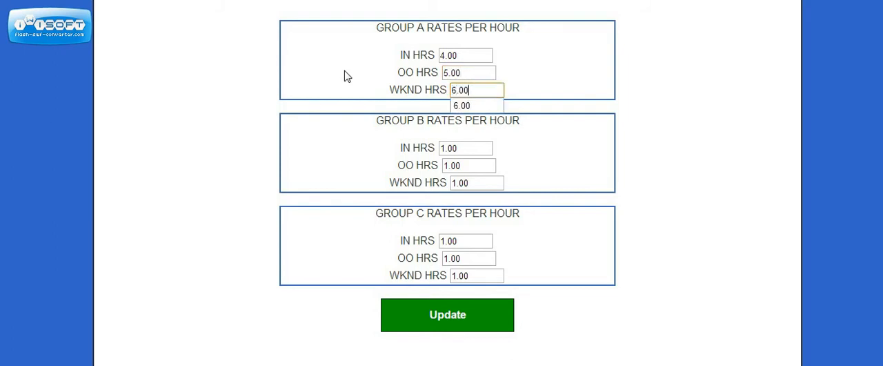
Set the Group B hourly rates to 5.00 for IN HRS, 6.00 for OO HRS and 7.00 for WKND HRS
click(476, 150)
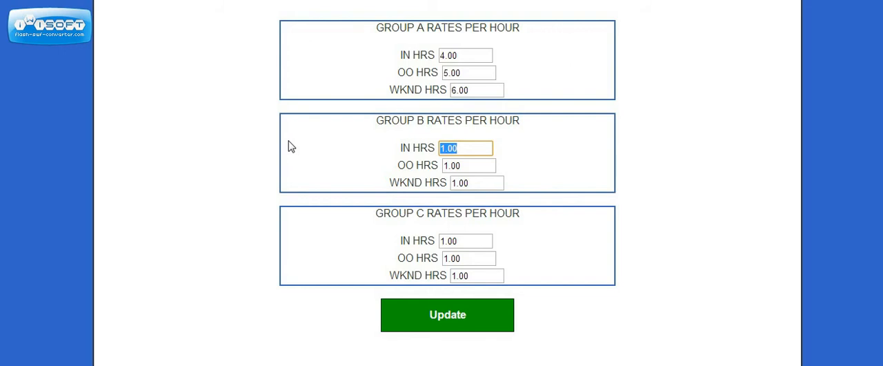
text(5.00)
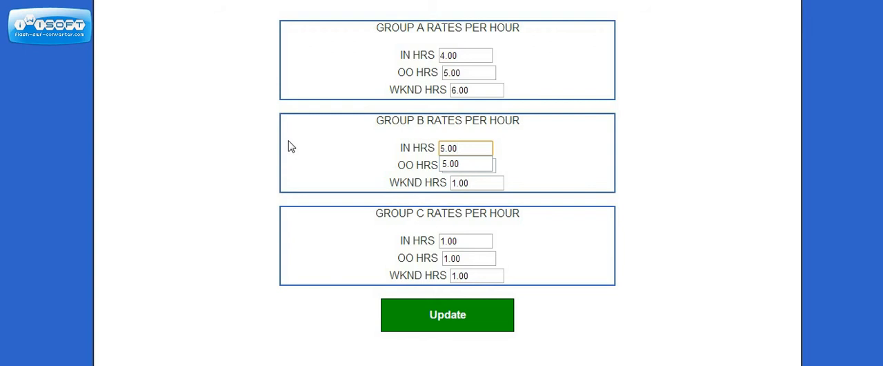
key(Tab)
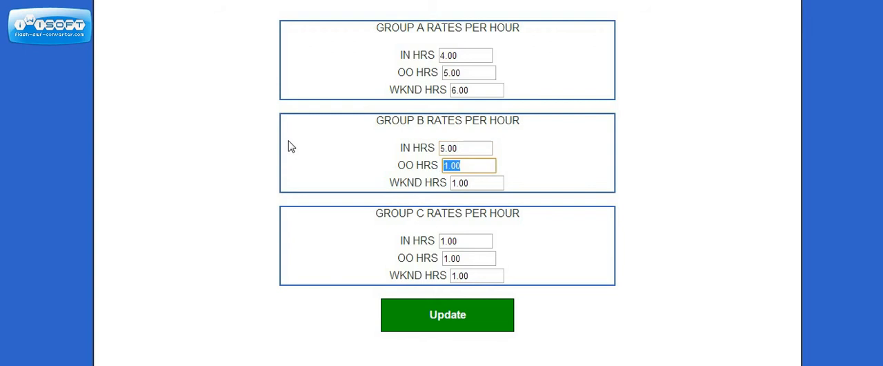
text(6.00)
key(Tab)
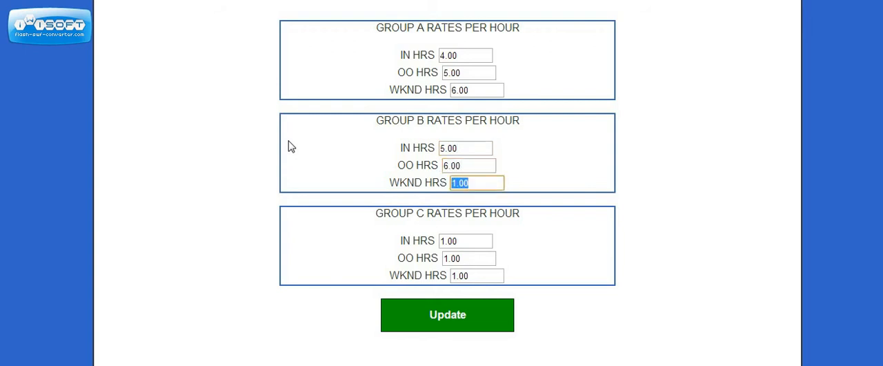
text(7.00)
key(Tab)
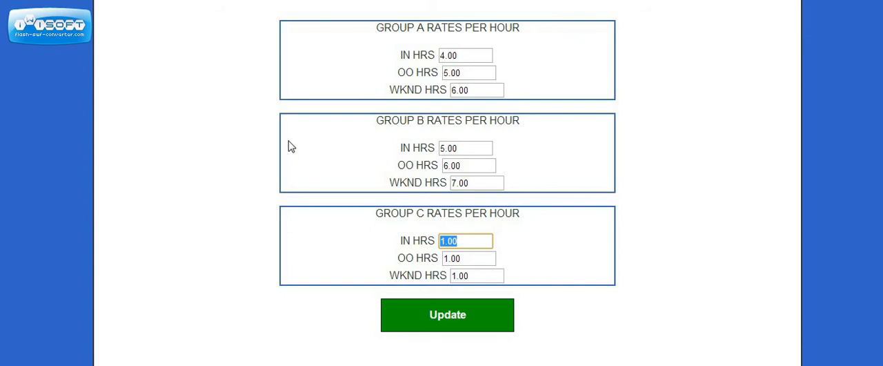
Set the Group C hourly rates to 6.00 for IN HRS, 7.00 for OO HRS and 8.00 for WKND HRS, and save all group rates
text(6)
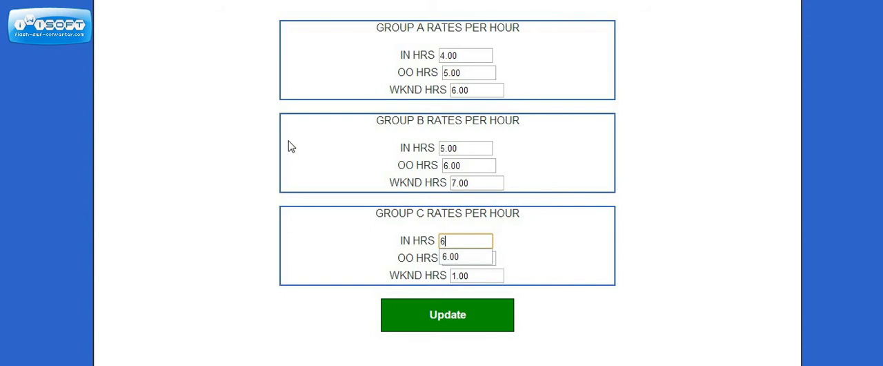
text(.00)
key(Tab)
text(7.00)
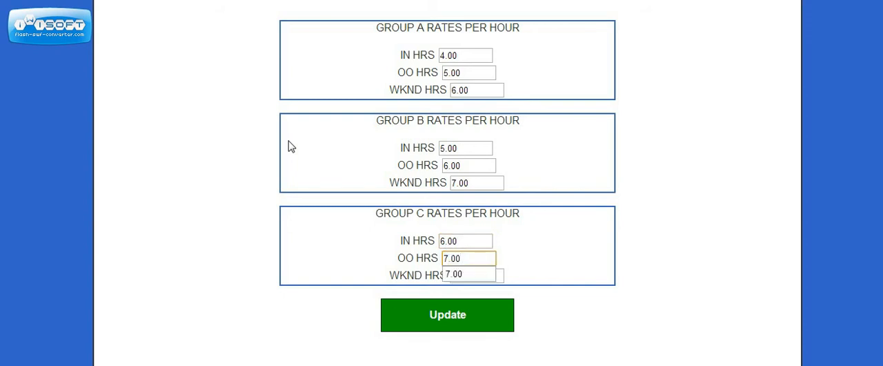
key(Tab)
text(8.00)
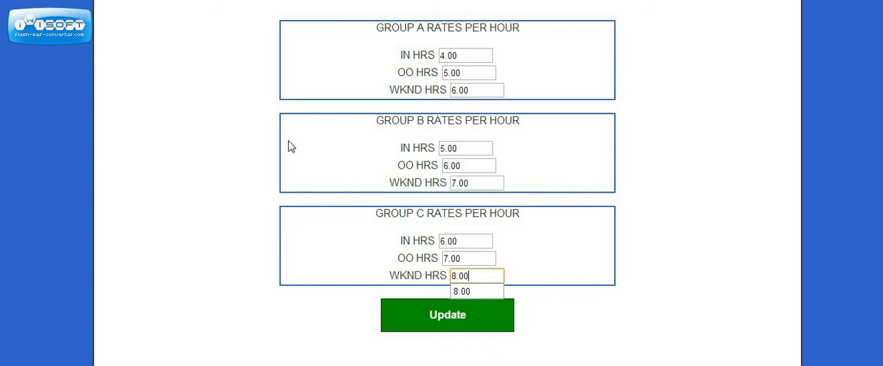
click(294, 240)
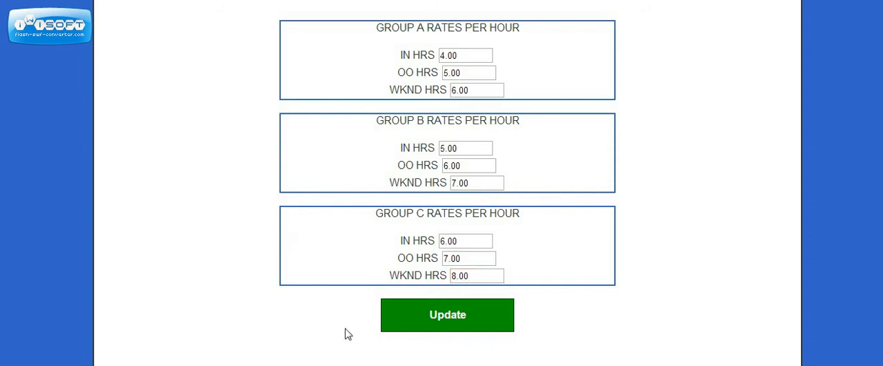
click(429, 315)
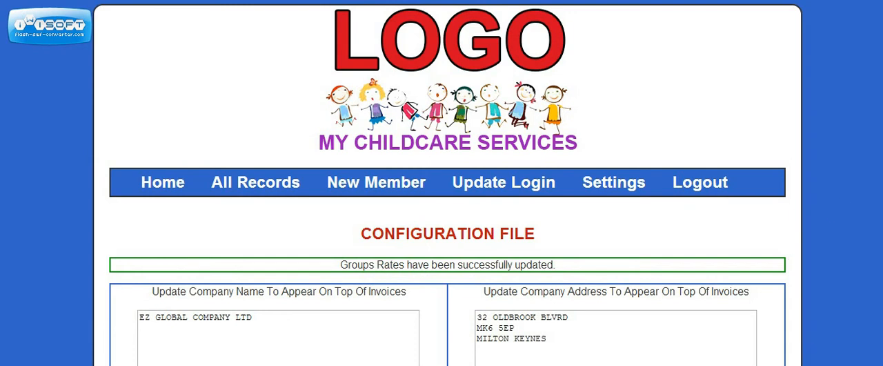
Review the saved group rates and the company and logo settings on the configuration page, and open the page for searching records by name
scroll(448, 183, down, 8)
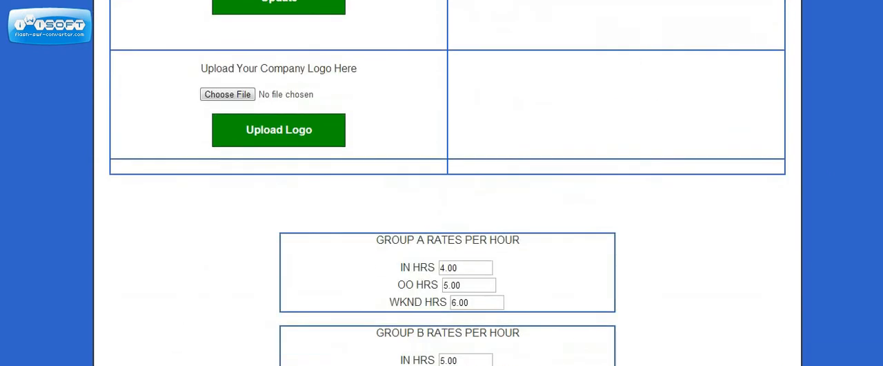
scroll(448, 183, down, 5)
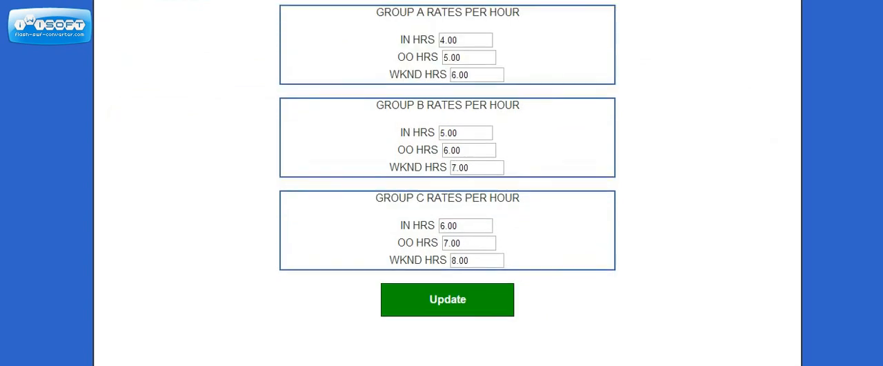
scroll(874, 200, up, 12)
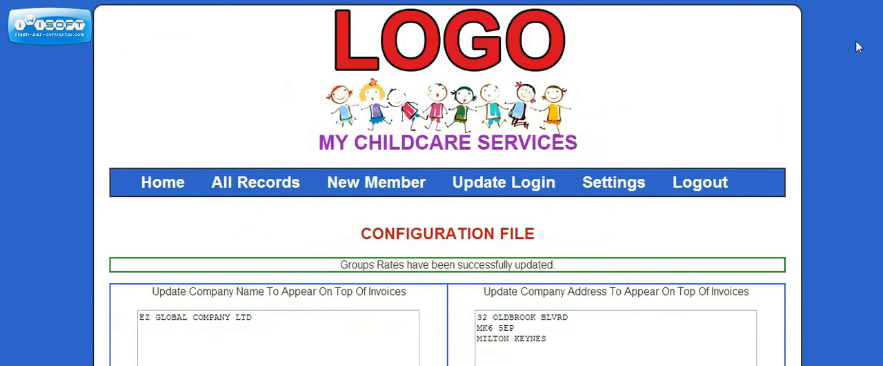
scroll(859, 47, down, 1)
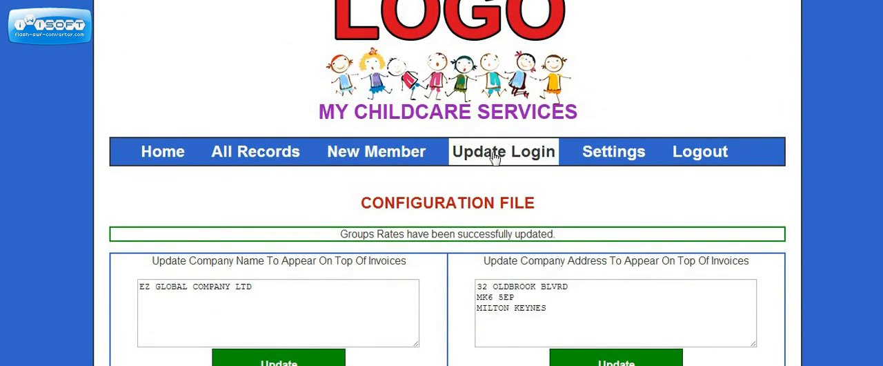
click(494, 156)
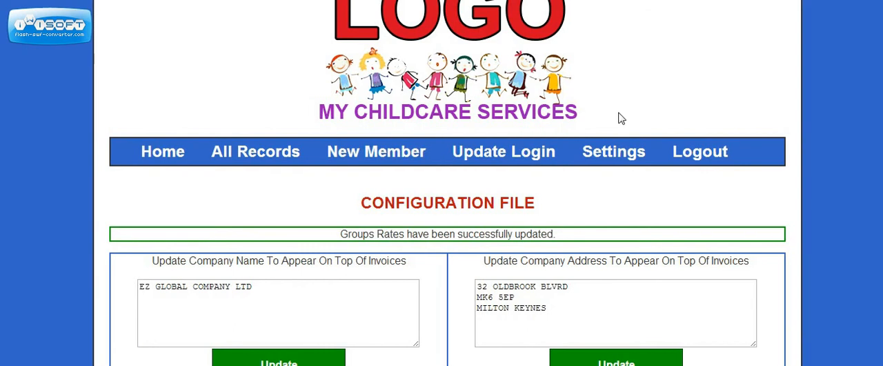
scroll(447, 183, down, 10)
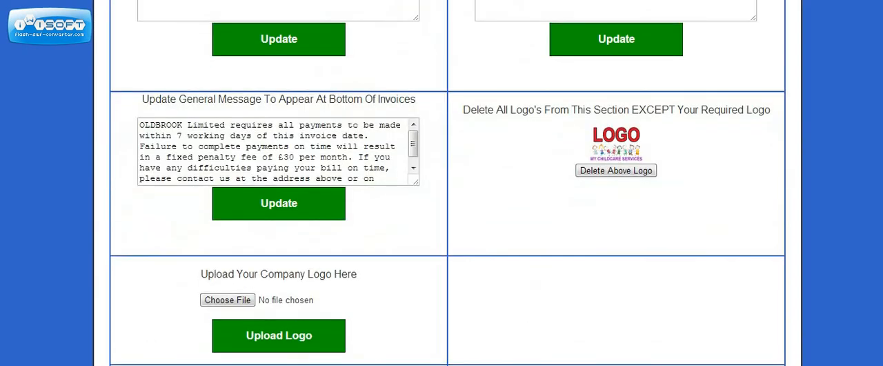
scroll(447, 183, up, 9)
scroll(448, 183, up, 1)
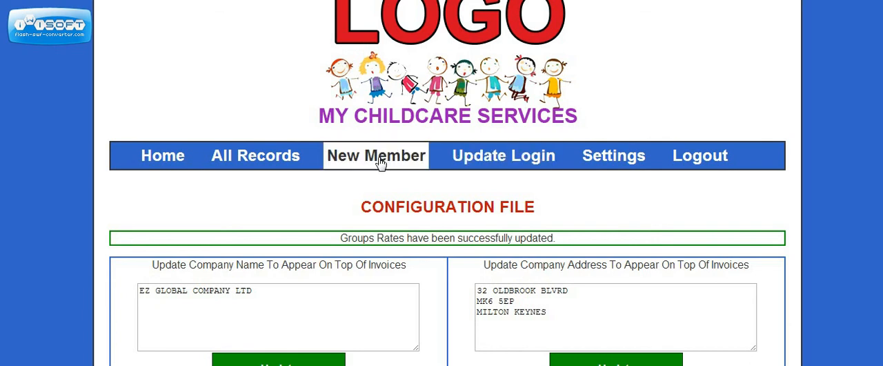
click(276, 165)
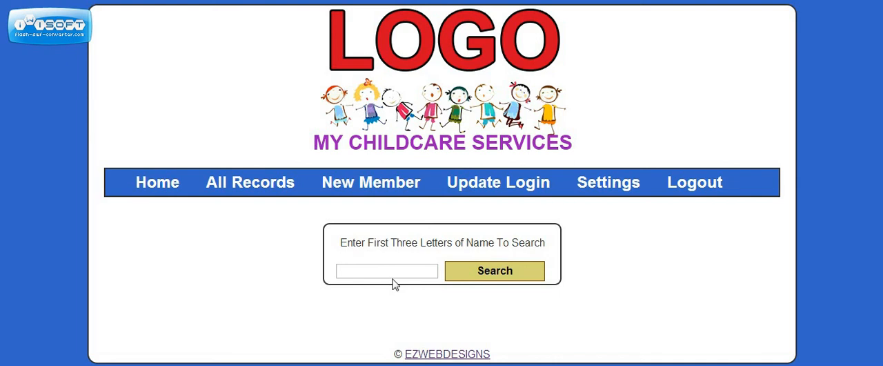